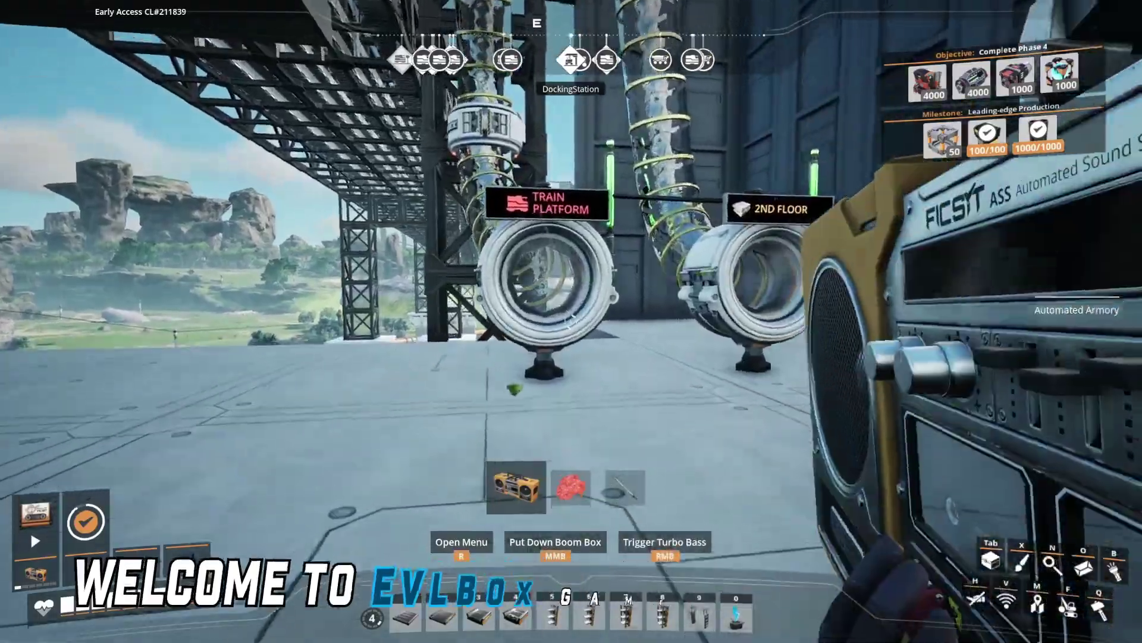
# Enter the TRAIN PLATFORM hypertube and ride it up through the factory.
pyautogui.press('e')
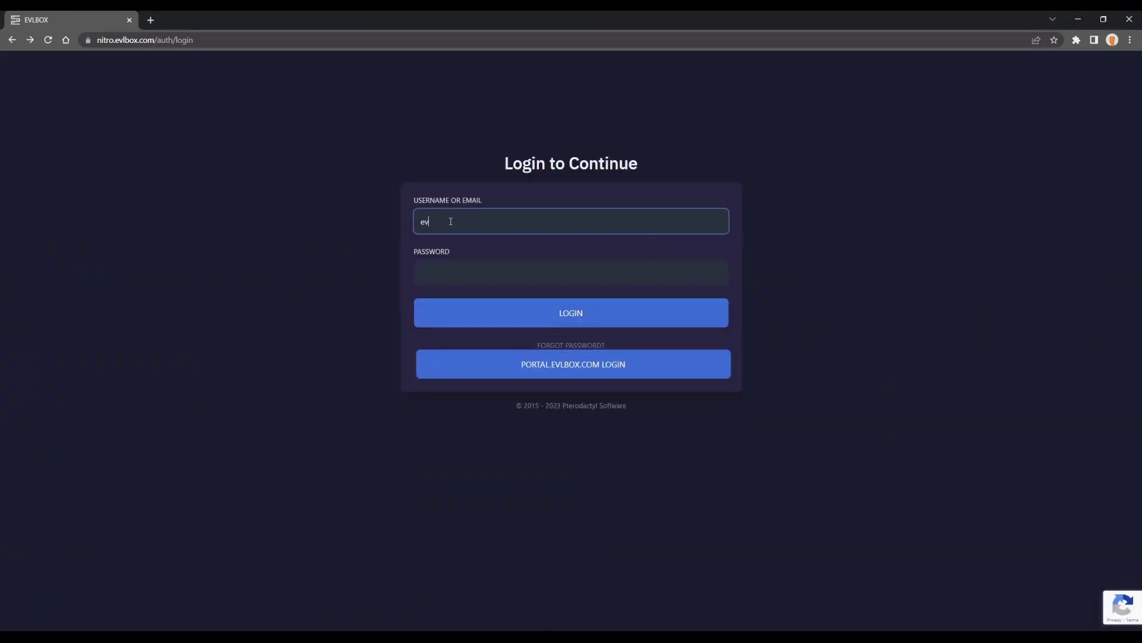
# Log in to the EVLBOX panel with the account username and password.
pyautogui.click(538, 272)
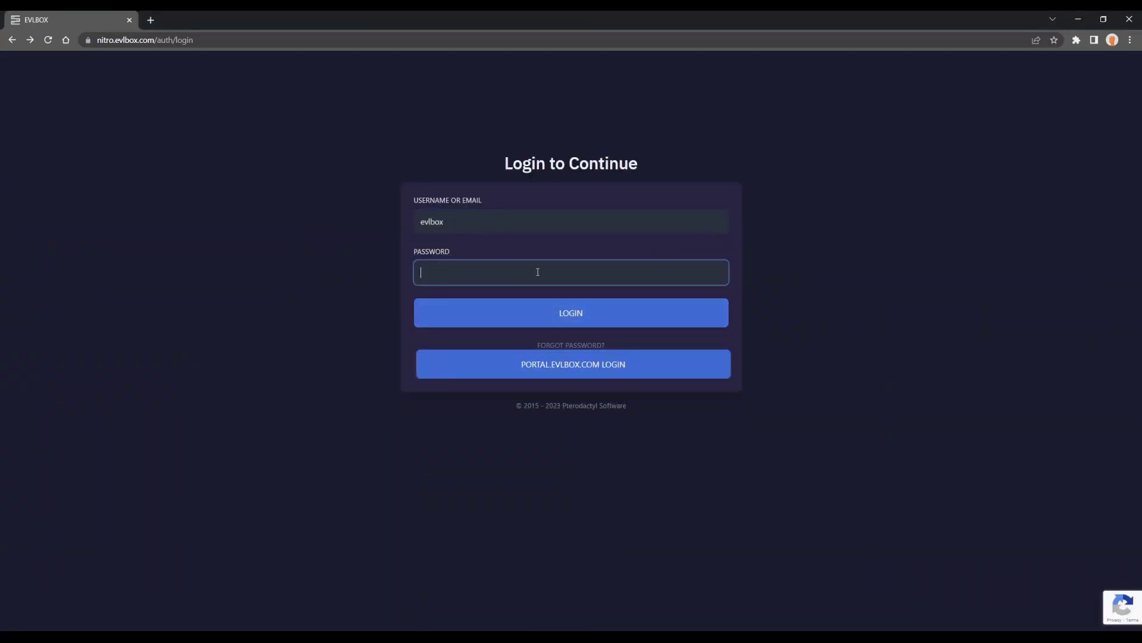
pyautogui.hotkey('ctrl', 'v')
pyautogui.click(572, 313)
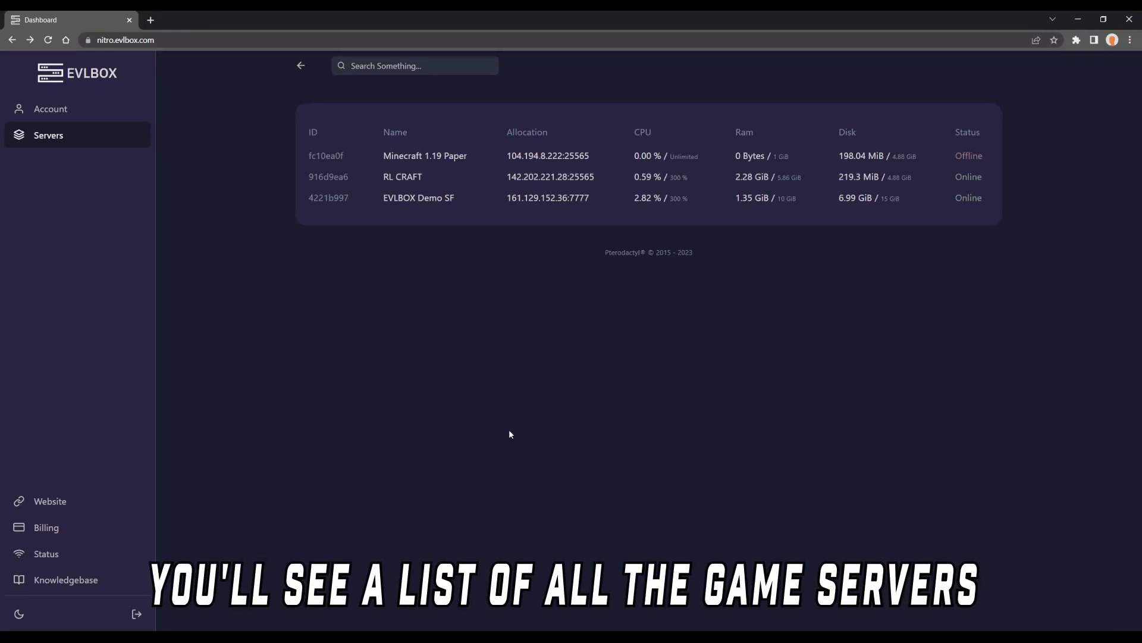
# Open EVLBOX Demo SF and check its Startup variables, including query port 15777.
pyautogui.click(423, 199)
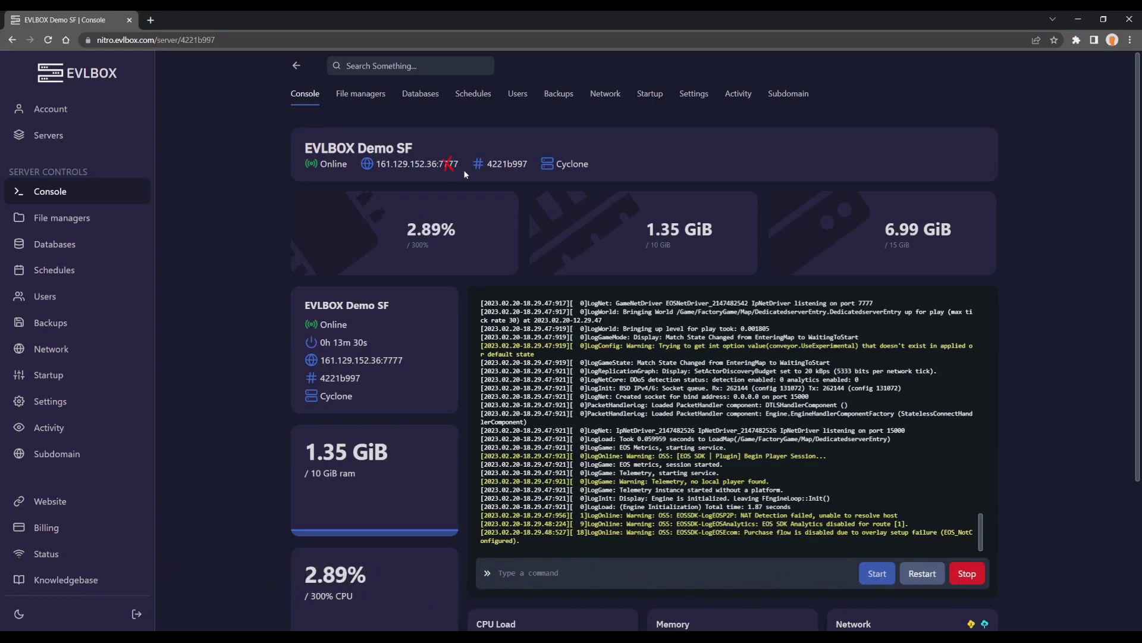
pyautogui.click(656, 95)
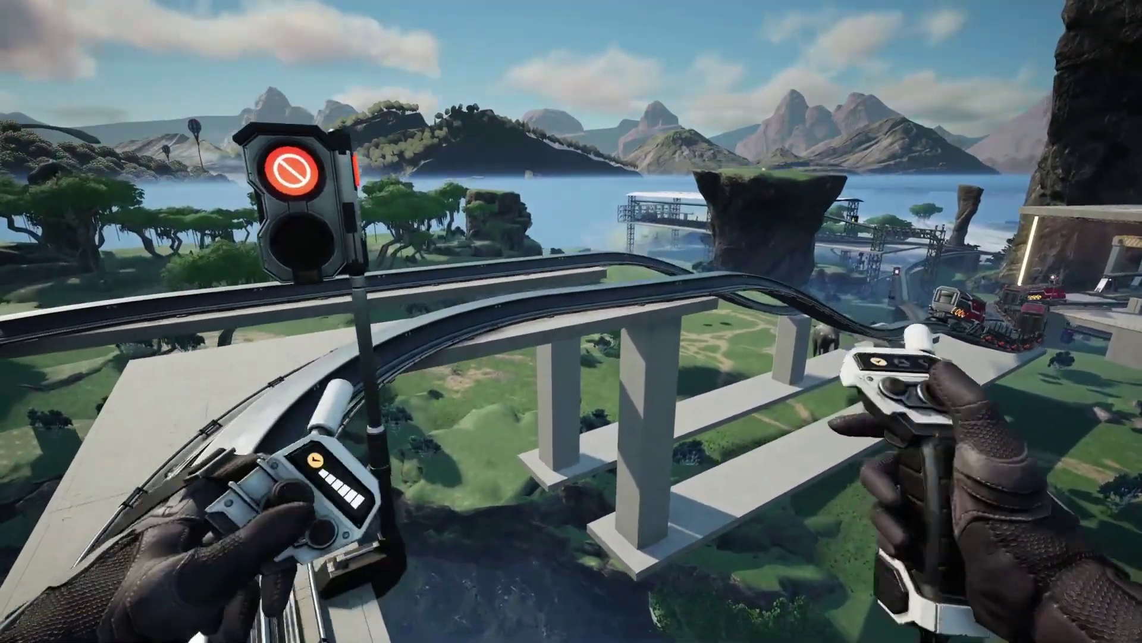
# Add the dedicated server 161.129.152.36, port 15777, in Server Manager.
pyautogui.press('Escape')
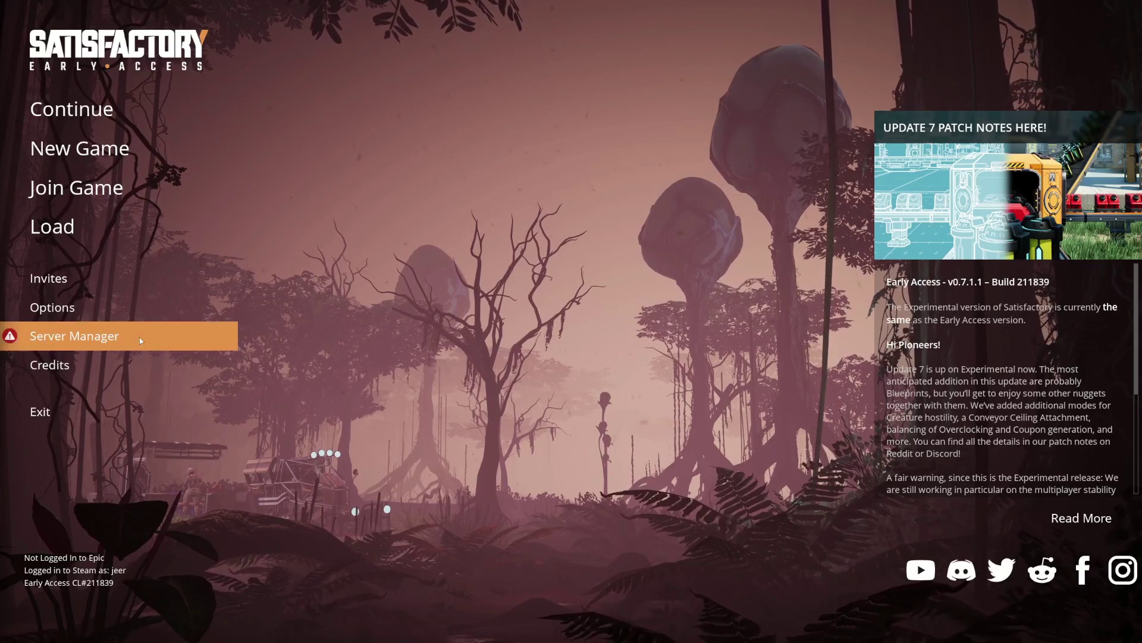
pyautogui.click(140, 337)
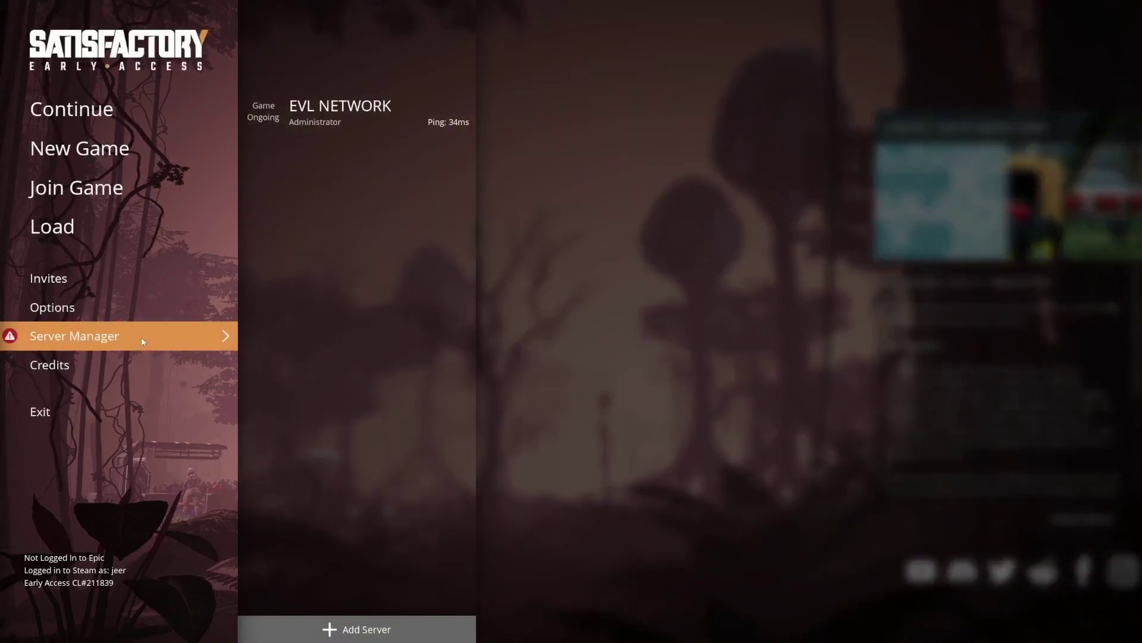
pyautogui.click(357, 629)
pyautogui.hotkey('ctrl', 'v')
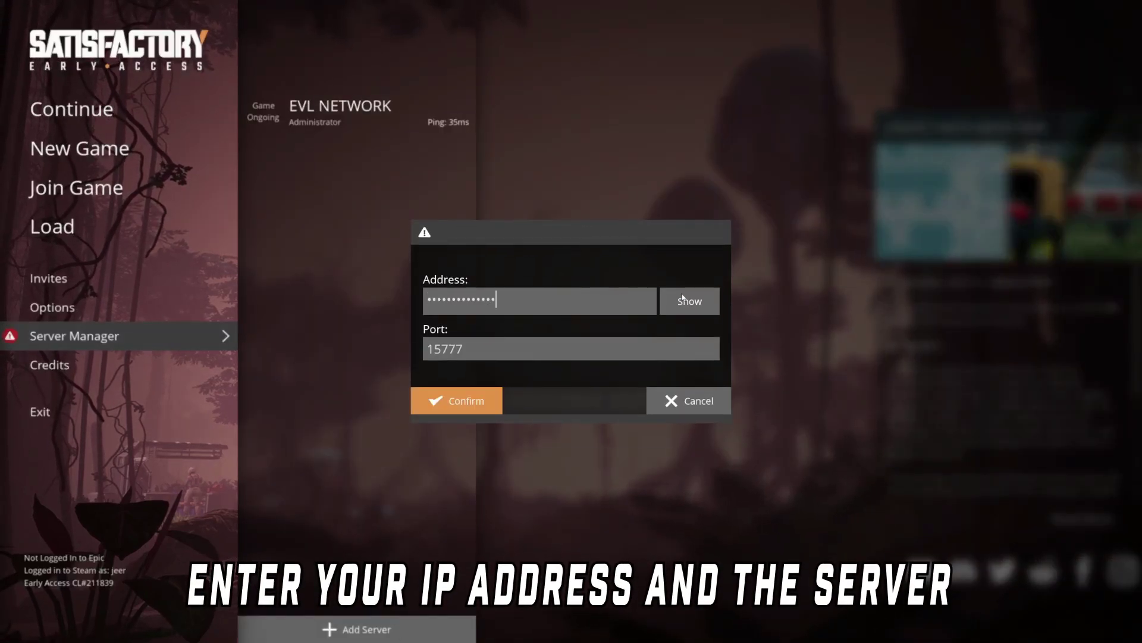
pyautogui.click(681, 304)
pyautogui.click(448, 408)
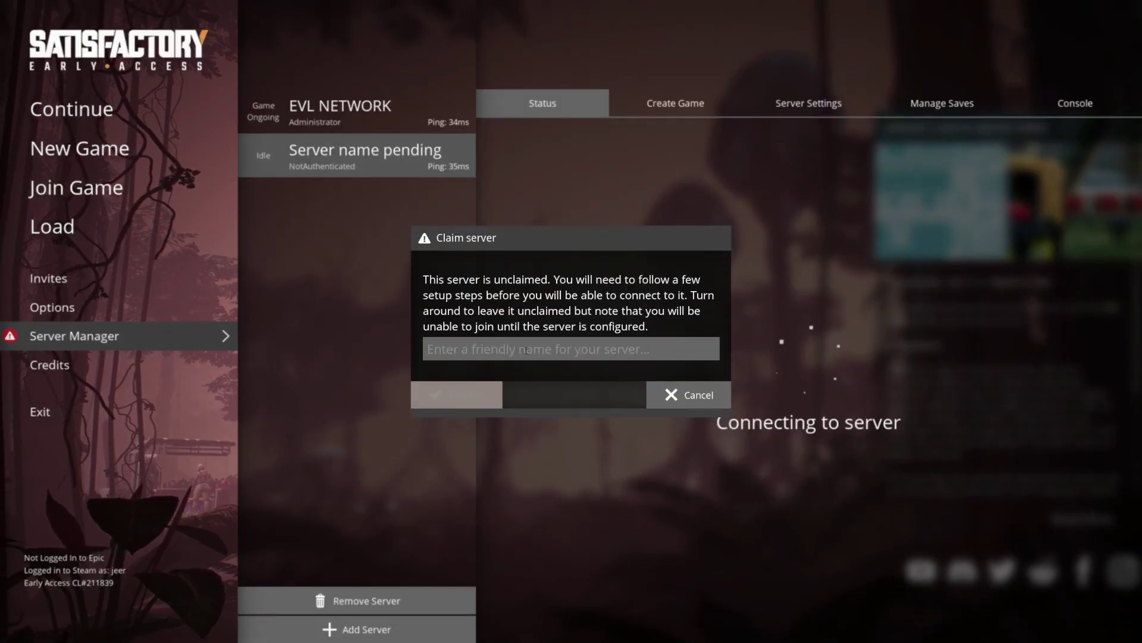
# Claim the new server under the name 'evlbox demo'.
pyautogui.click(523, 349)
pyautogui.write('evlbox demo')
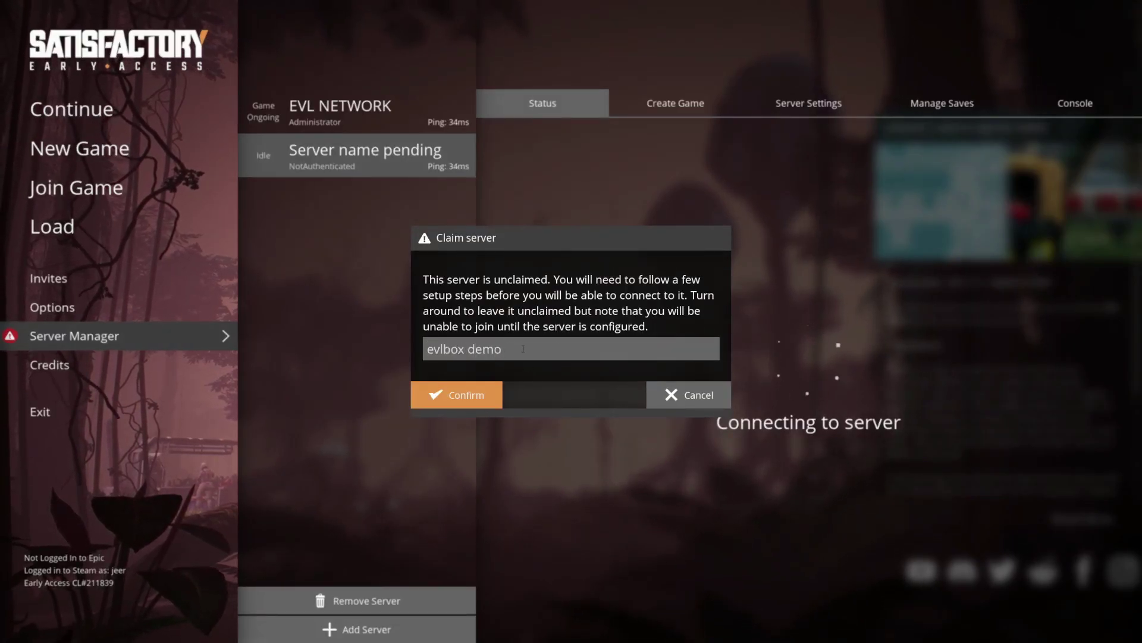
pyautogui.click(443, 388)
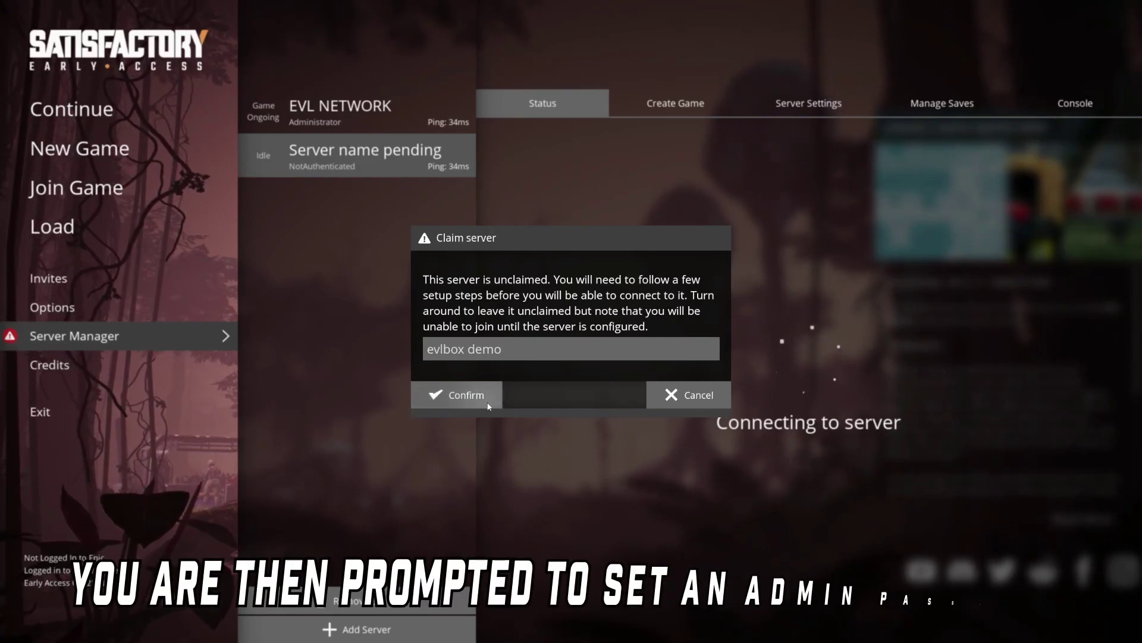
pyautogui.click(501, 309)
# Set the server's admin password and the session name 'playing around'.
pyautogui.write('password')
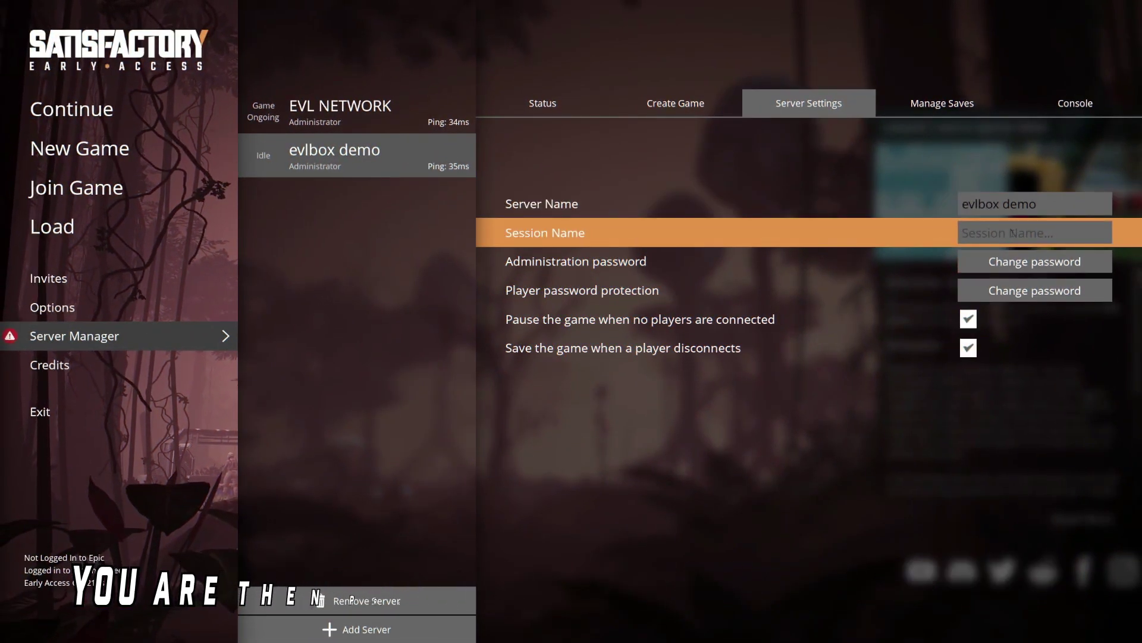
pyautogui.click(1012, 233)
pyautogui.write('playing around')
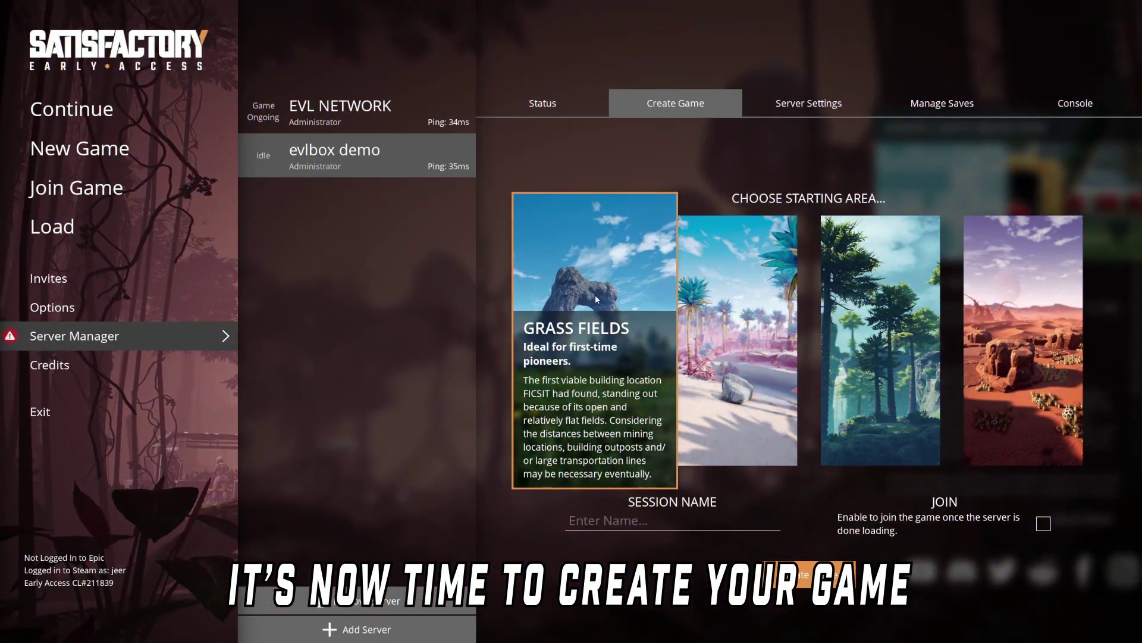
# Create a game session named 'grass' in the Grass Fields starting area.
pyautogui.click(673, 521)
pyautogui.write('grass')
pyautogui.click(791, 566)
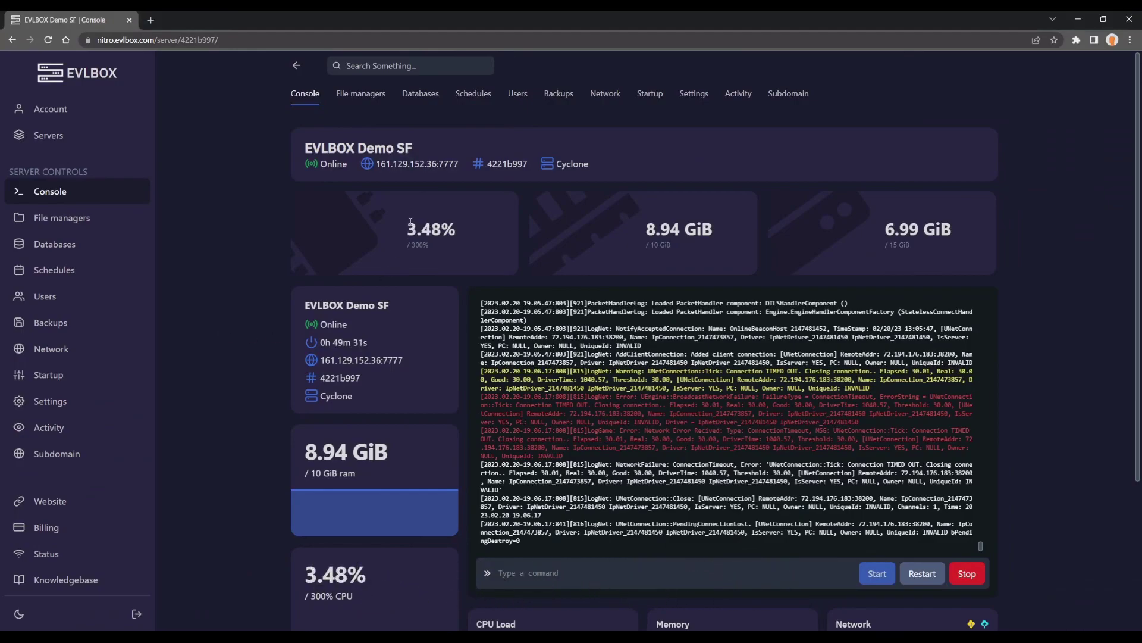
# Create an active 'Nightly Backup' schedule running daily at minute 0, hour 3.
pyautogui.click(466, 100)
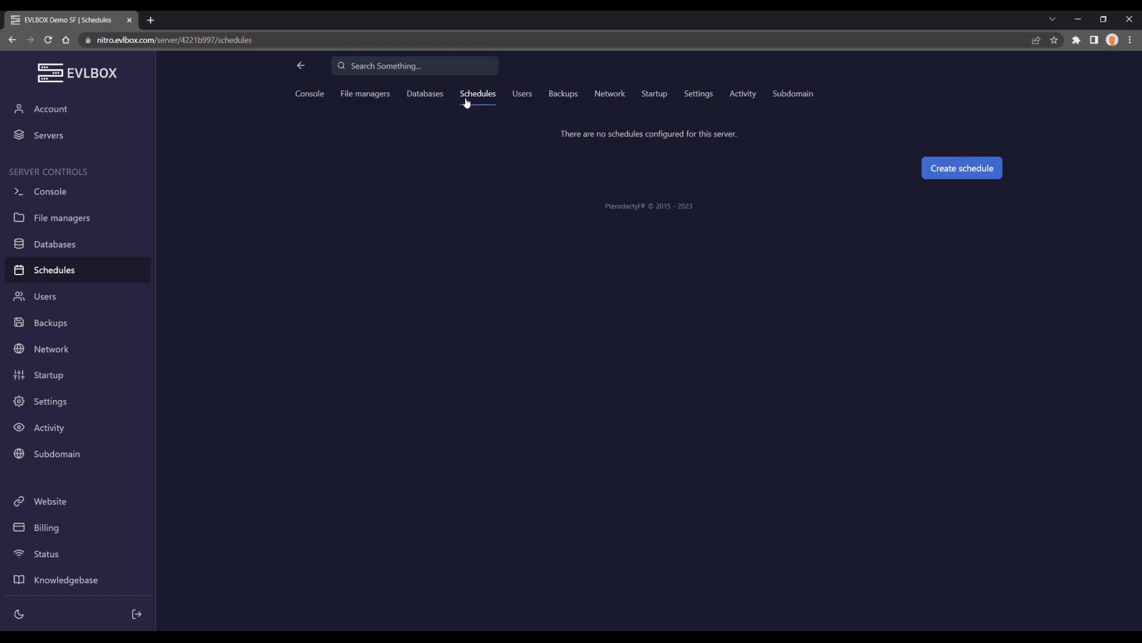
pyautogui.click(992, 172)
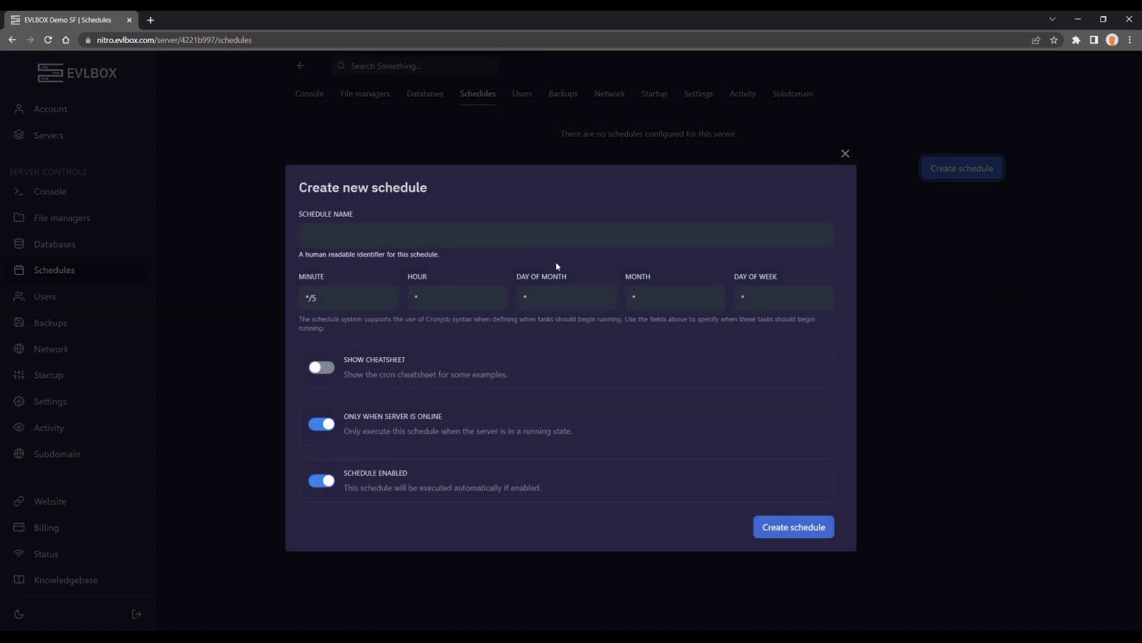
pyautogui.write('Night')
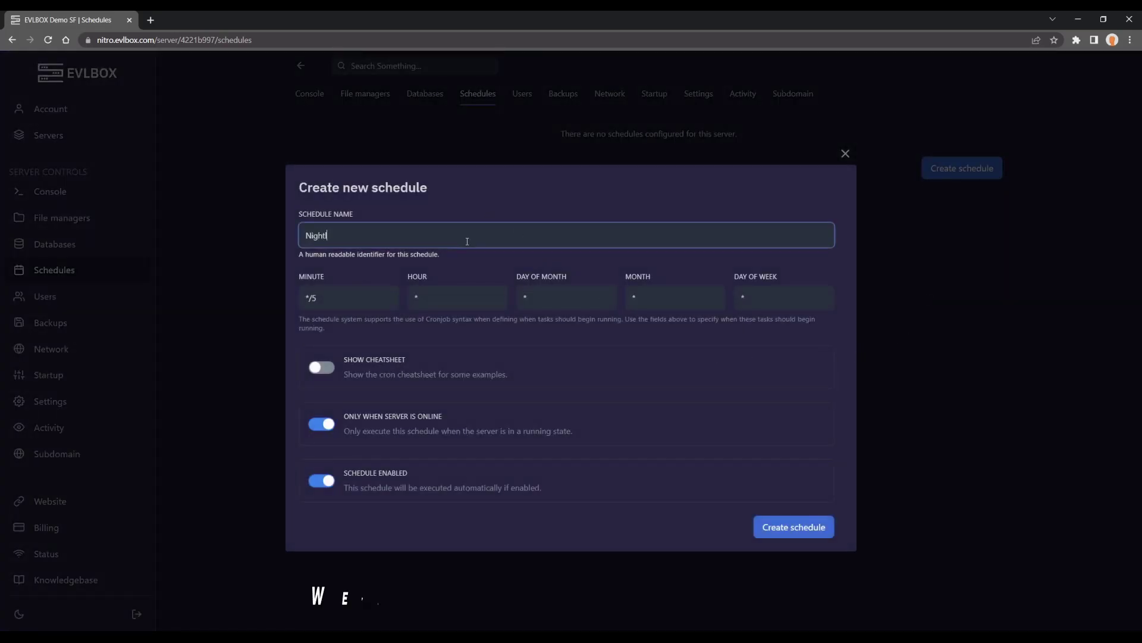
pyautogui.write('ly Backup')
pyautogui.click(316, 369)
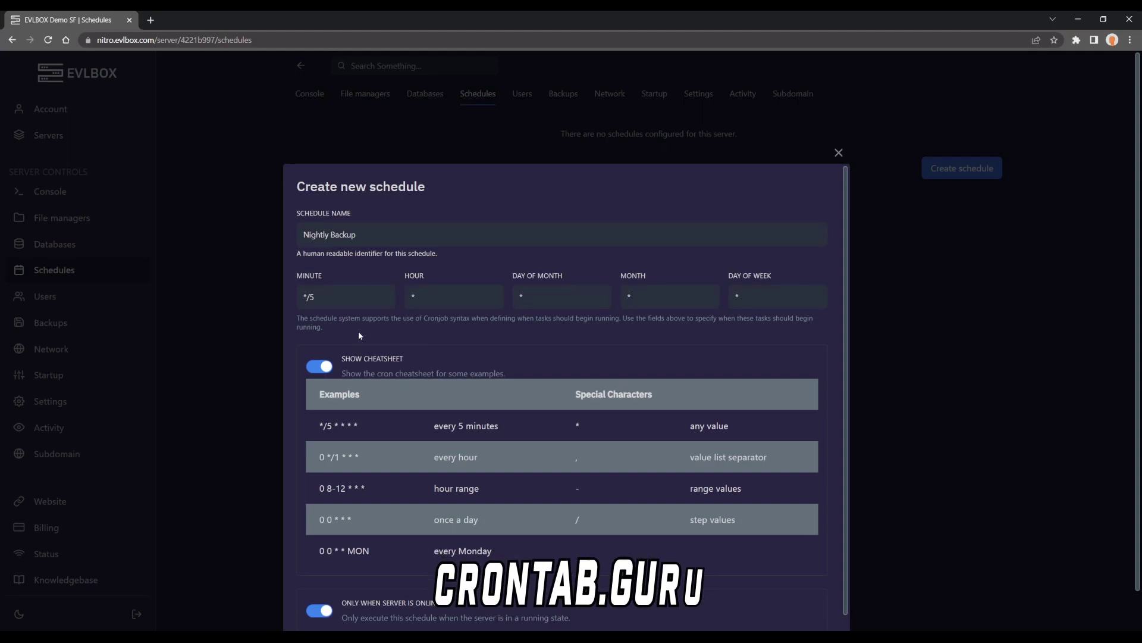
pyautogui.doubleClick(429, 298)
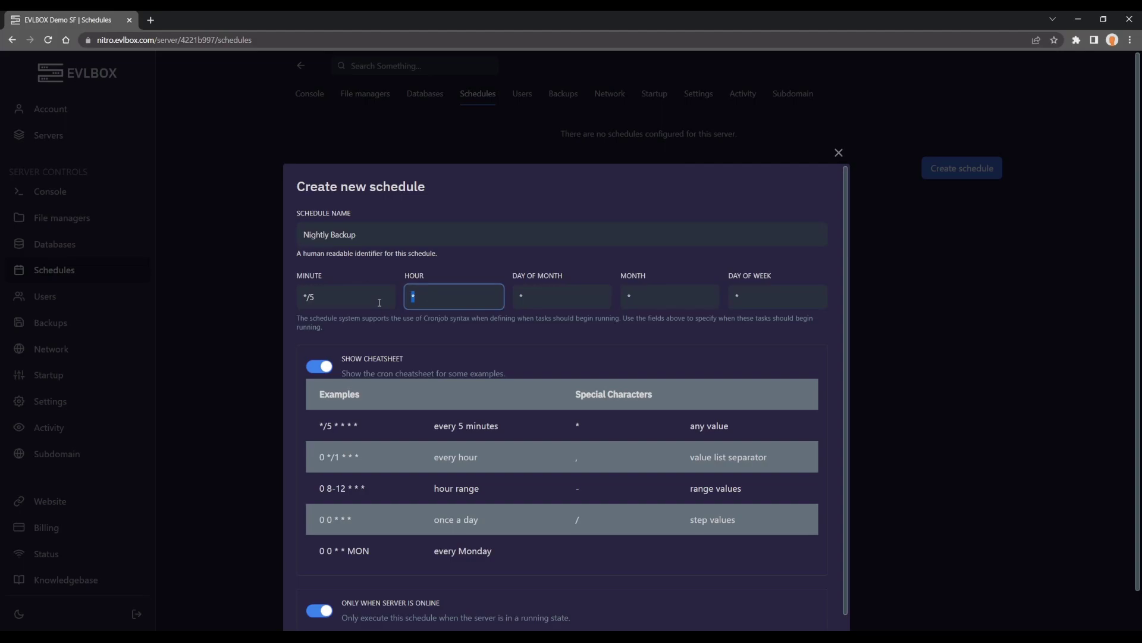
pyautogui.doubleClick(379, 303)
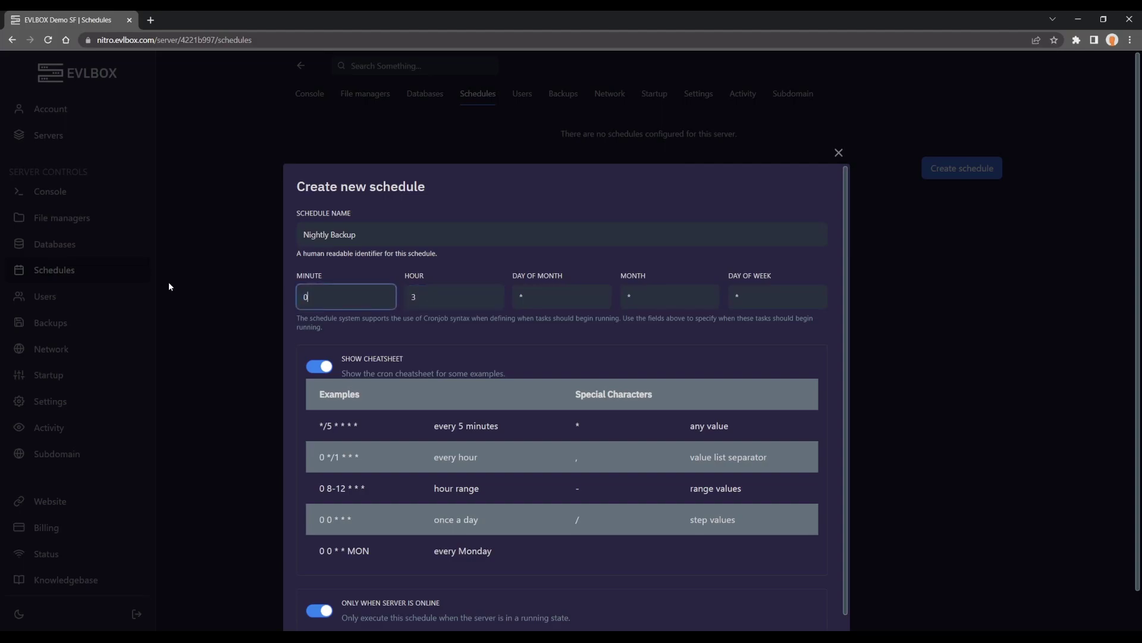
pyautogui.write('0')
pyautogui.scroll(-2, 170, 287)
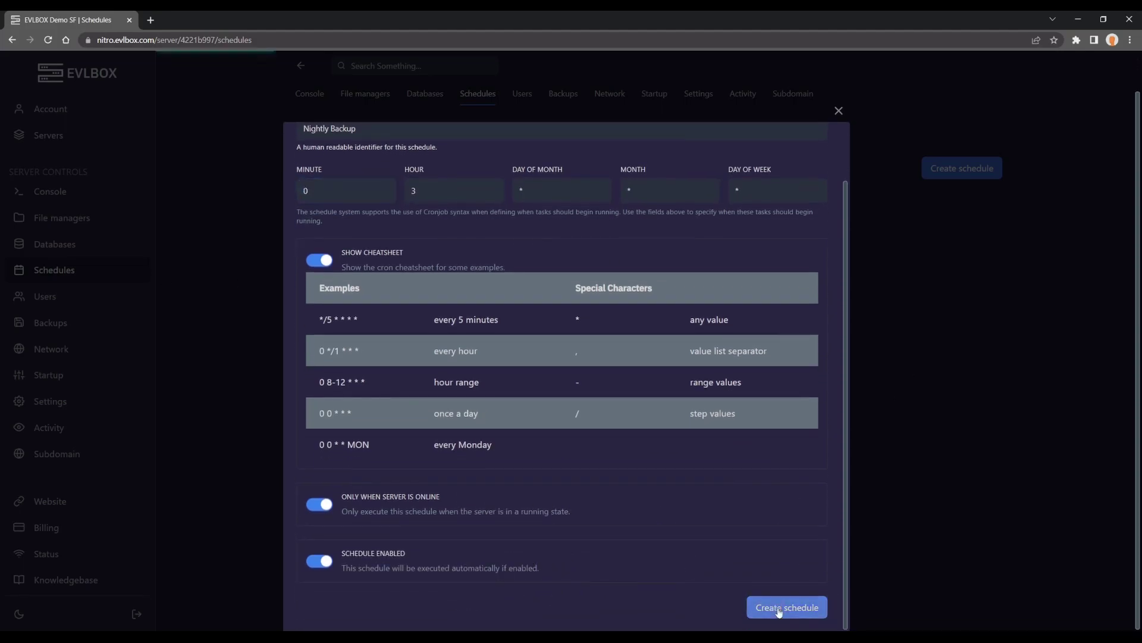
pyautogui.click(777, 608)
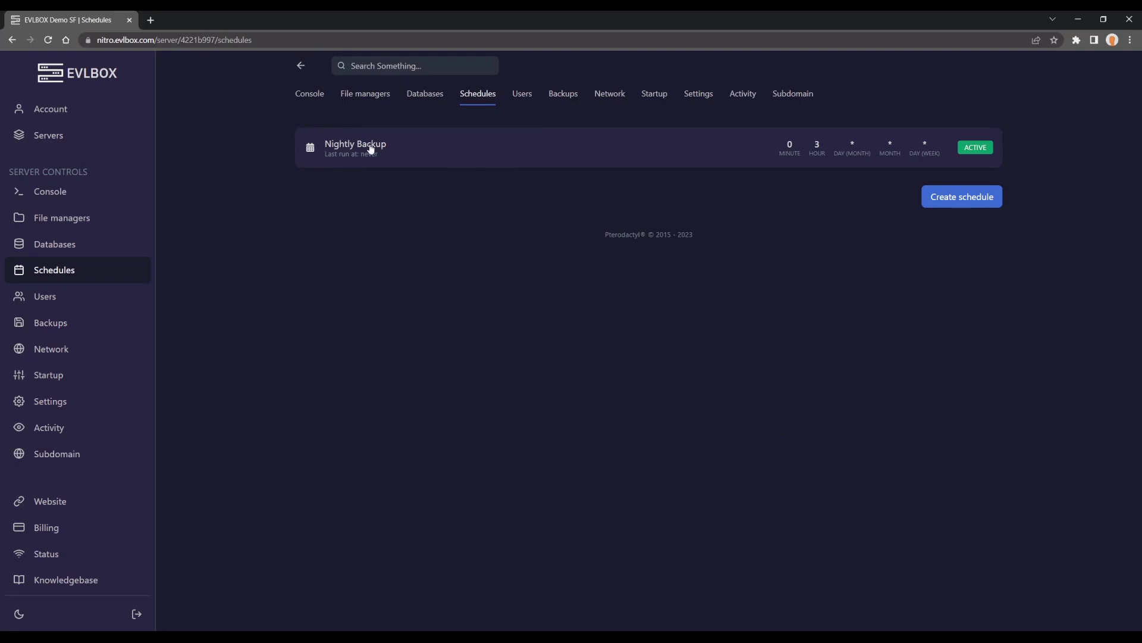
# Add a Create backup task to Nightly Backup and run the schedule now.
pyautogui.click(392, 141)
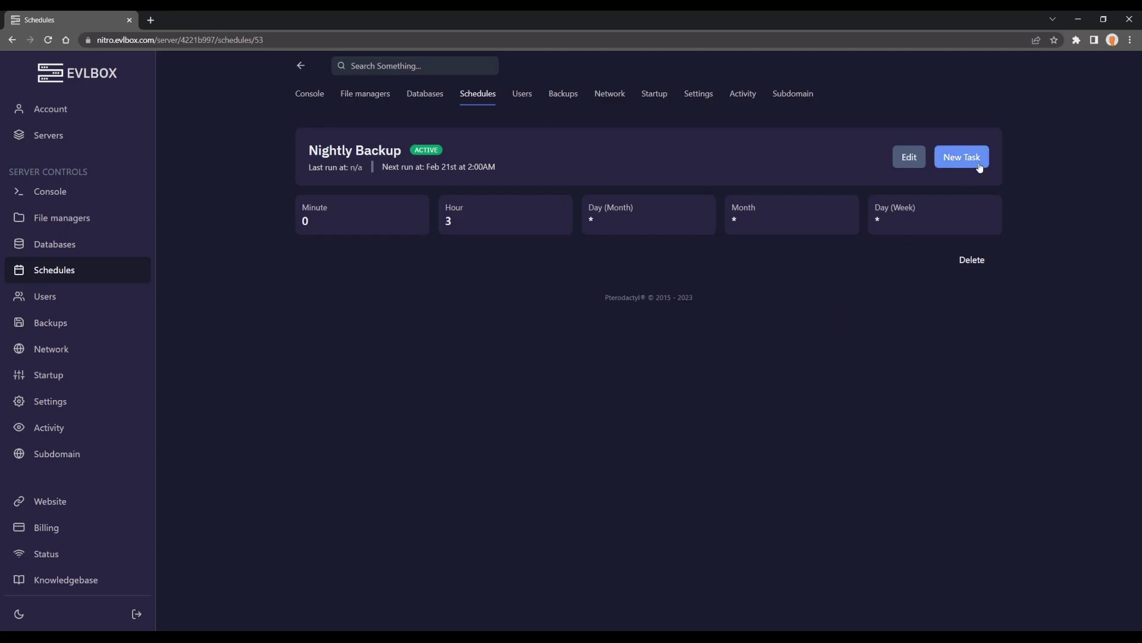
pyautogui.click(962, 157)
pyautogui.click(343, 277)
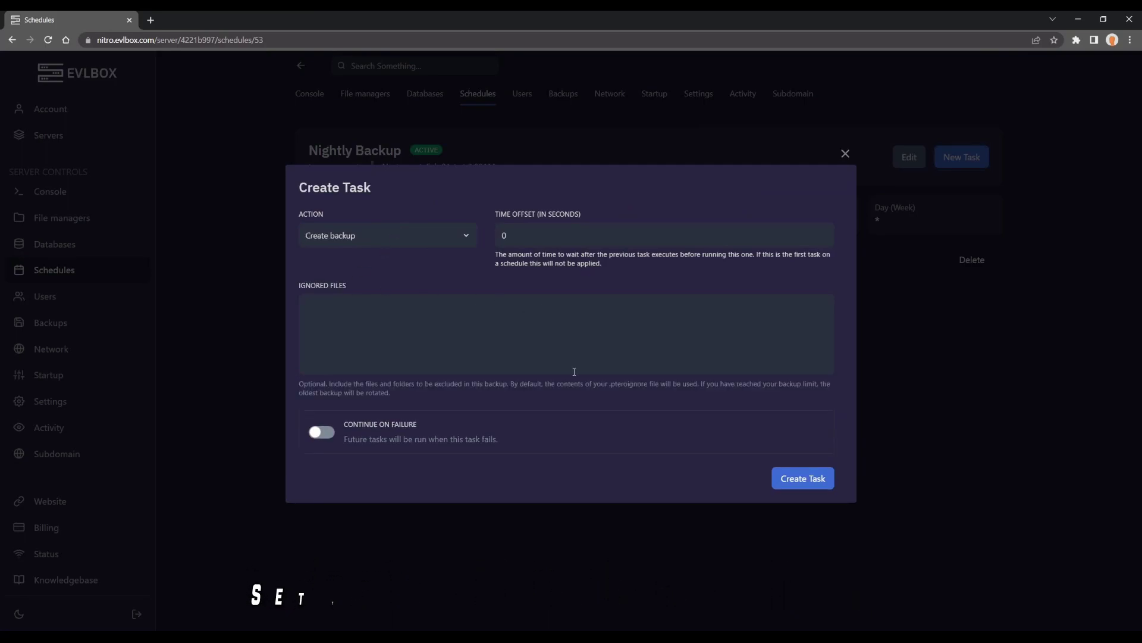
pyautogui.click(792, 479)
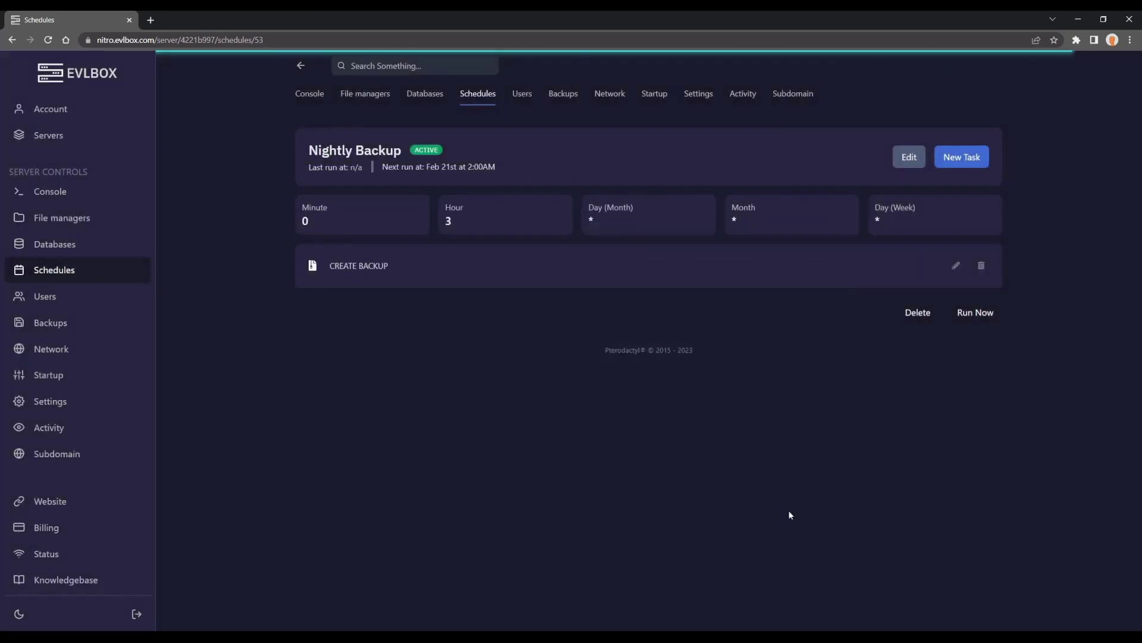
pyautogui.click(984, 319)
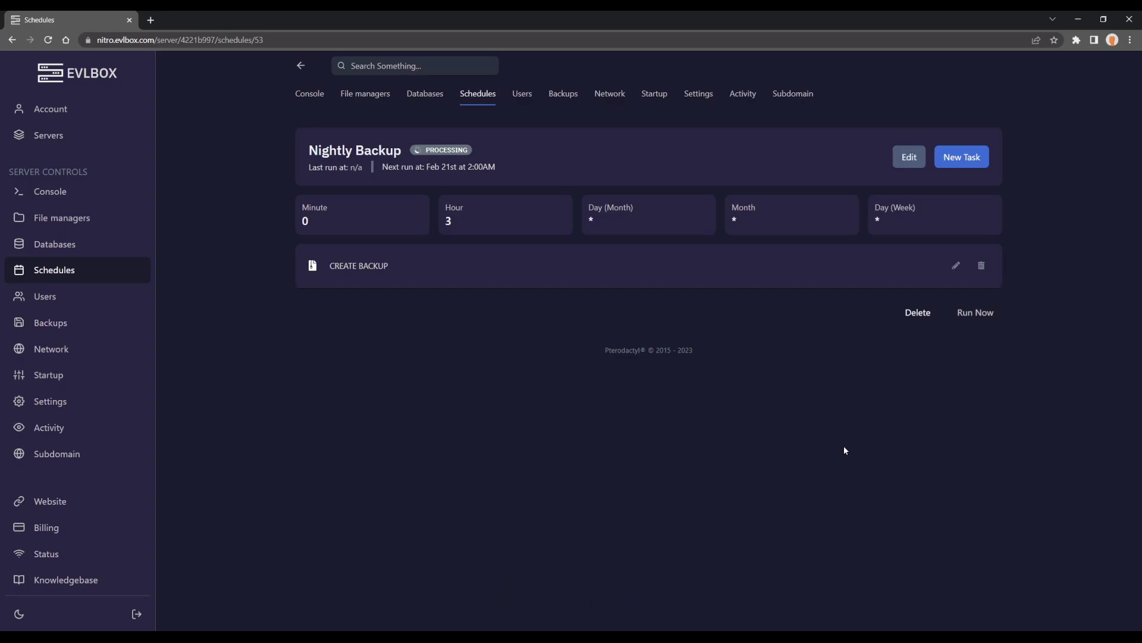
pyautogui.click(562, 95)
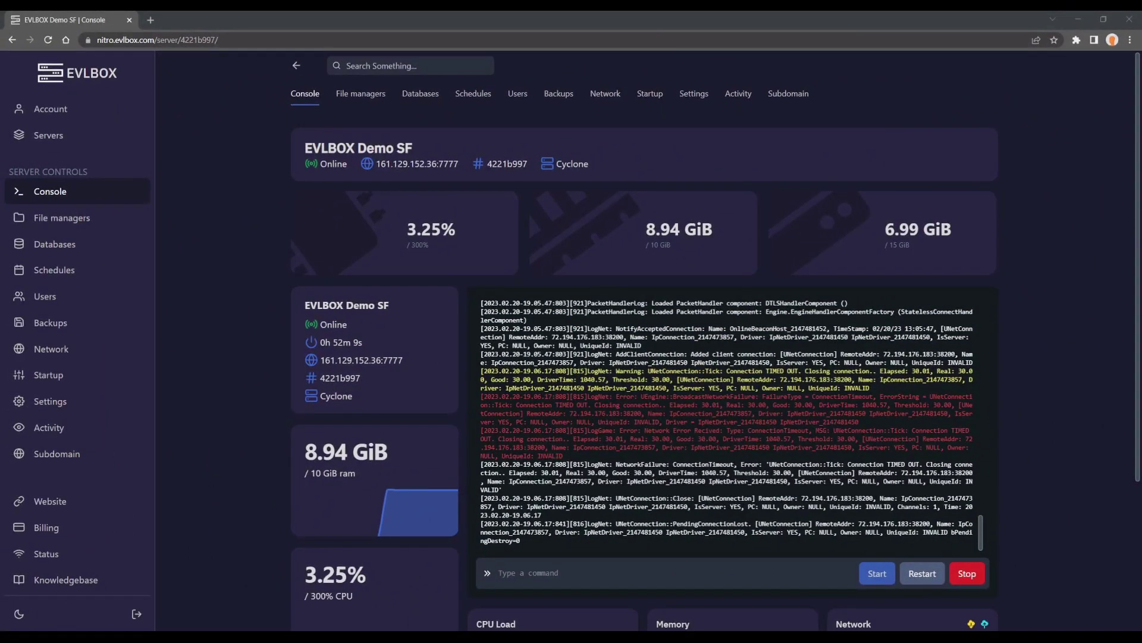
# Start a manual backup named 'public-branch' from the Backups tab.
pyautogui.click(561, 94)
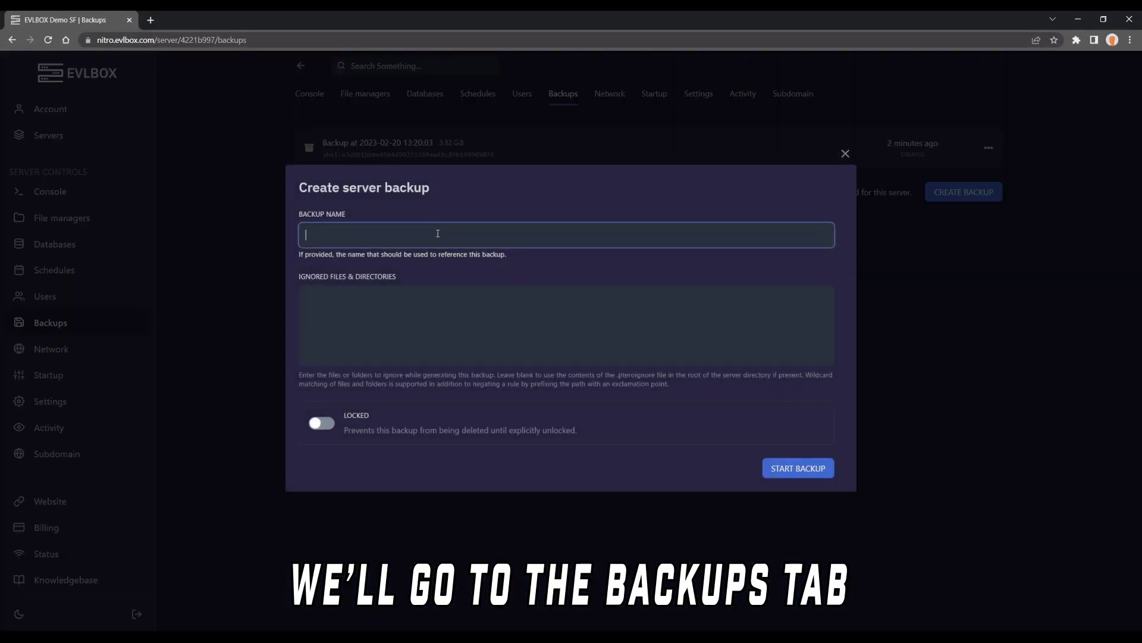
pyautogui.click(438, 233)
pyautogui.write('public-branch')
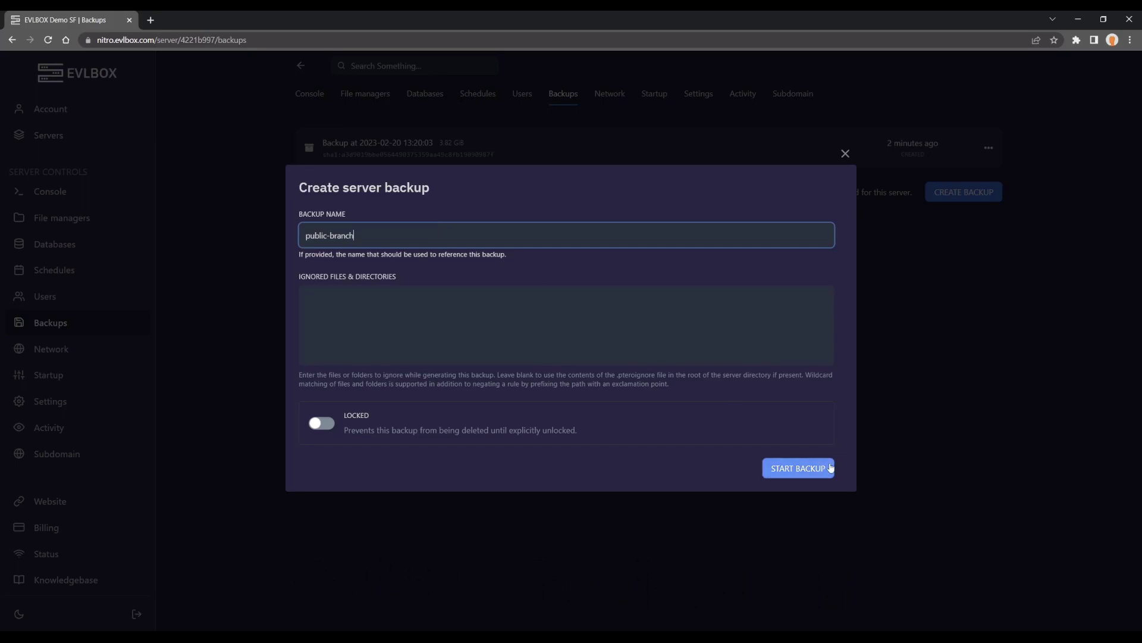
pyautogui.click(797, 468)
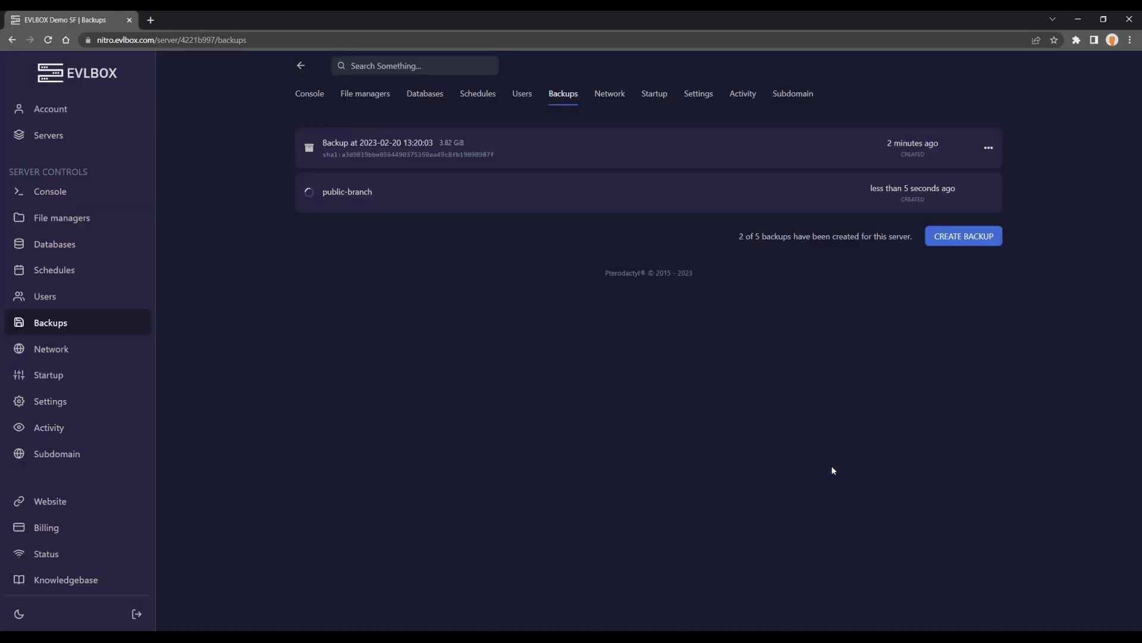
# Set Branch Name to experimental in Startup and restart the server from the Console.
pyautogui.click(652, 97)
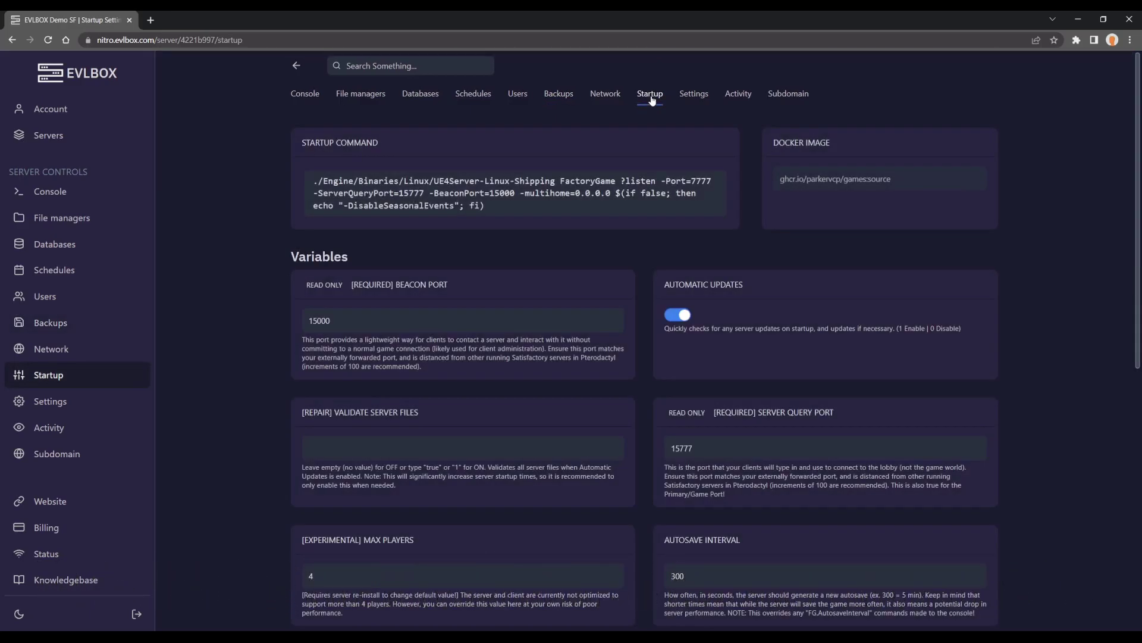
pyautogui.scroll(-8, 860, 252)
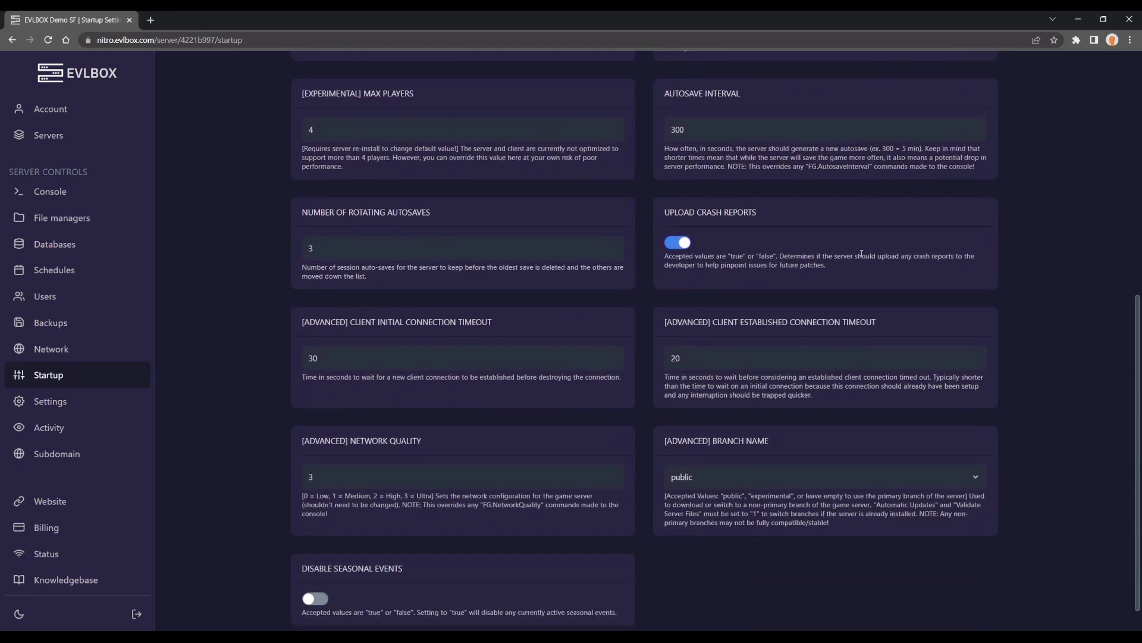
pyautogui.scroll(-1, 803, 411)
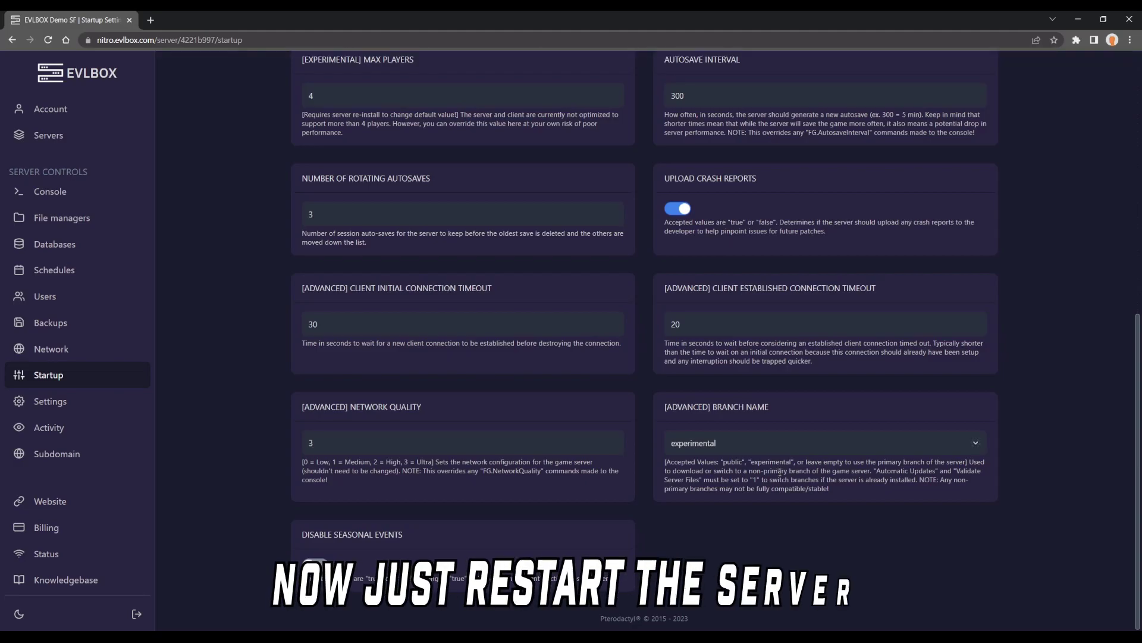
pyautogui.scroll(9, 780, 470)
pyautogui.click(305, 94)
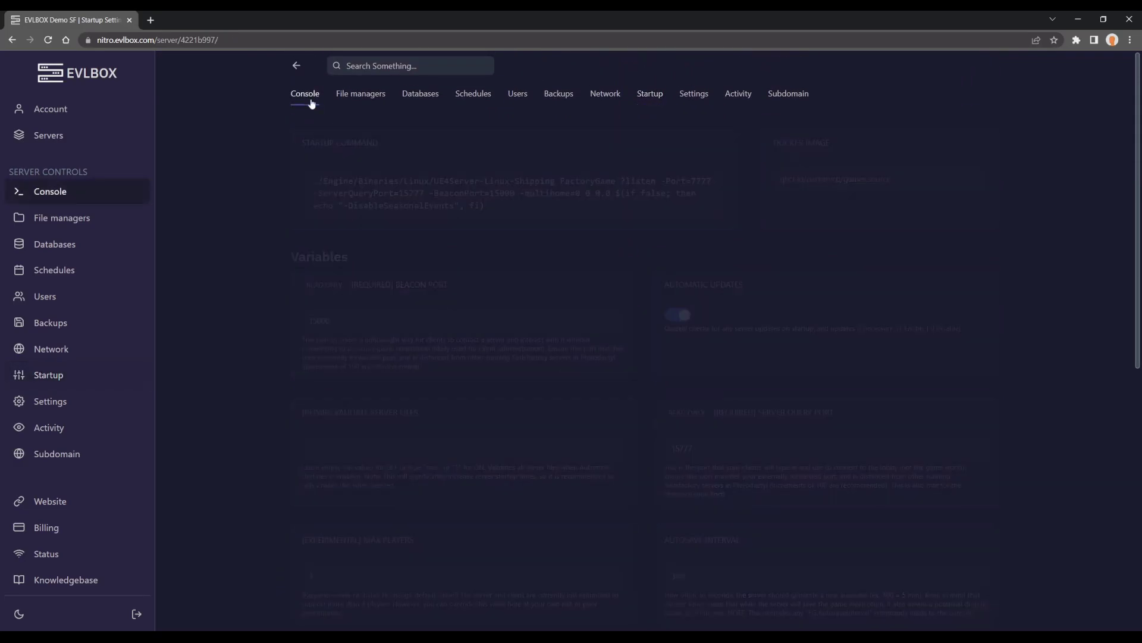
pyautogui.click(922, 574)
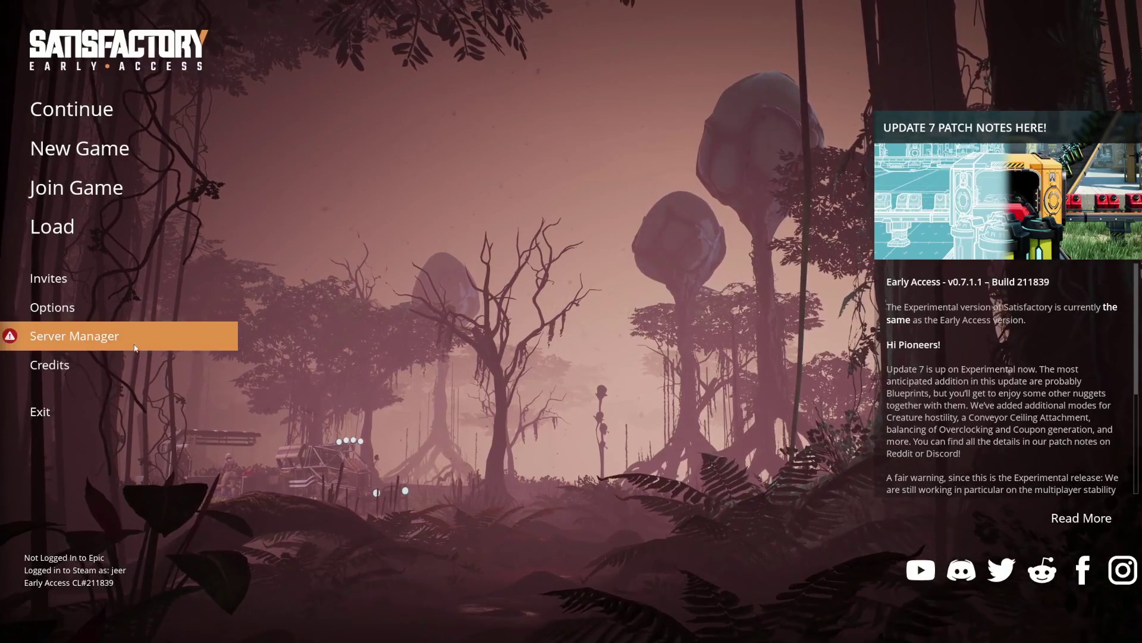
# Upload the EVL Land_autosave_1 save from the EVL Land session to the evlbox demo server.
pyautogui.click(134, 347)
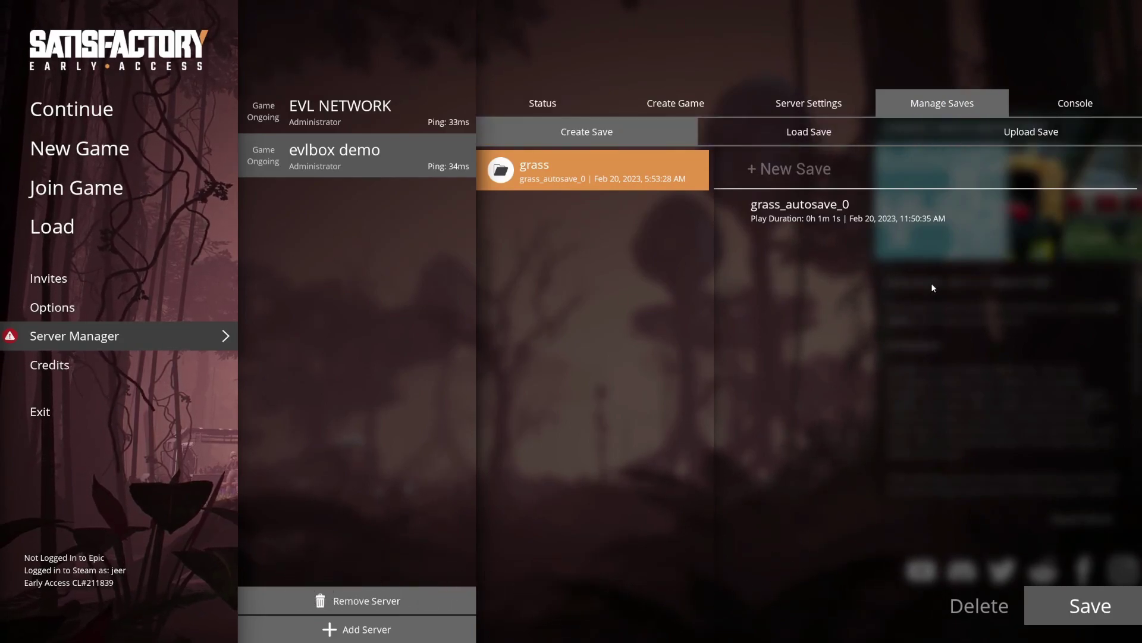
pyautogui.click(1033, 137)
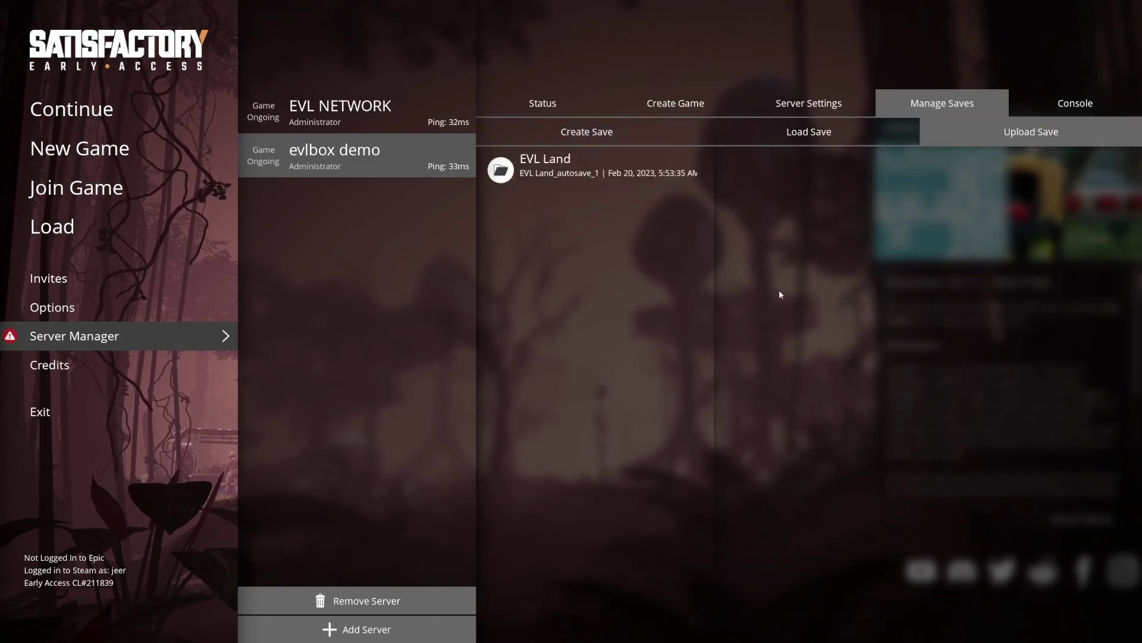
pyautogui.click(552, 169)
pyautogui.click(777, 168)
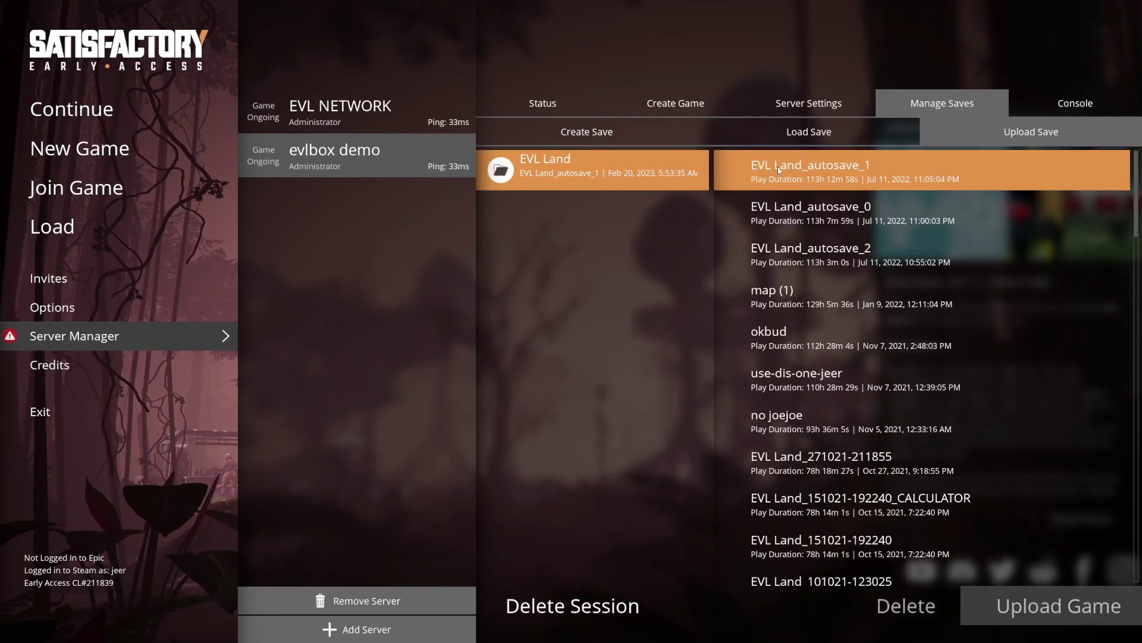
pyautogui.click(1035, 595)
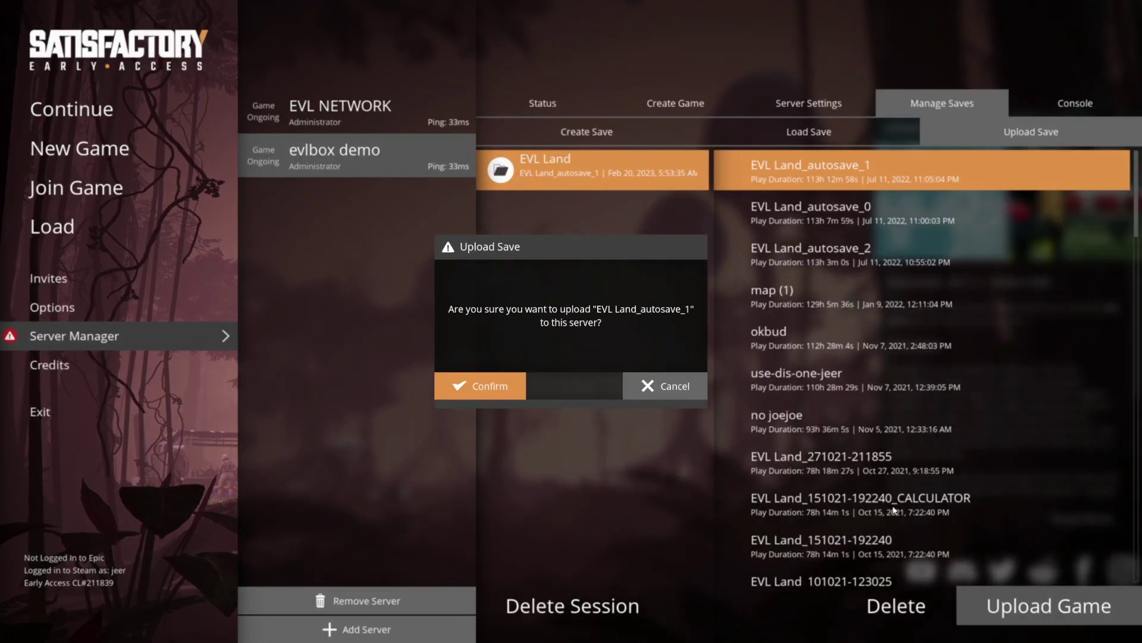
pyautogui.click(482, 390)
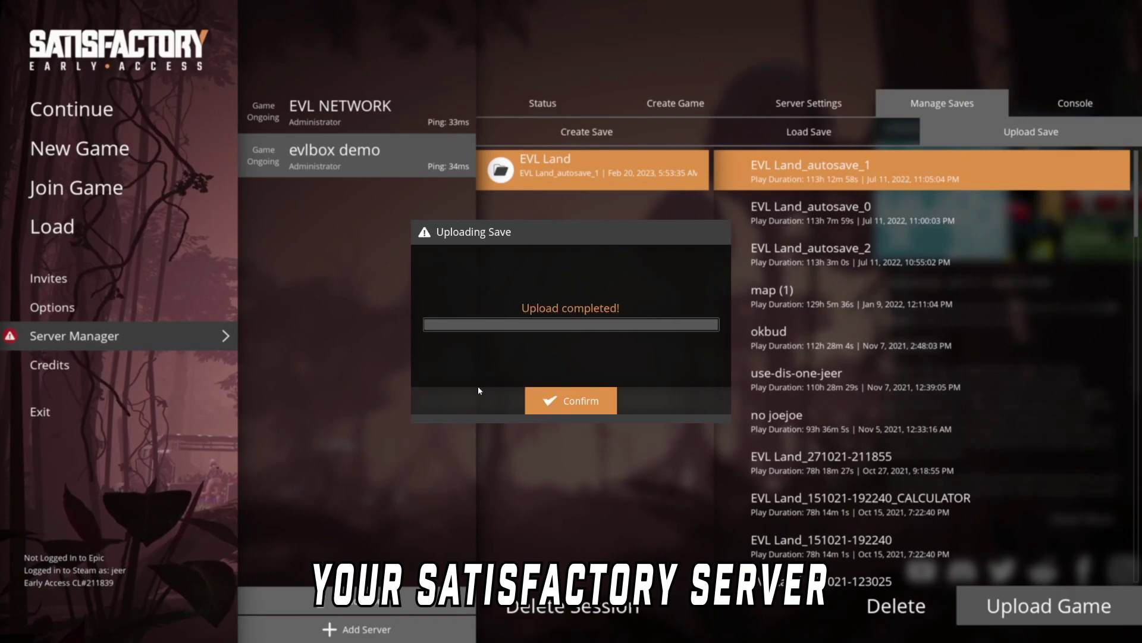
pyautogui.click(548, 404)
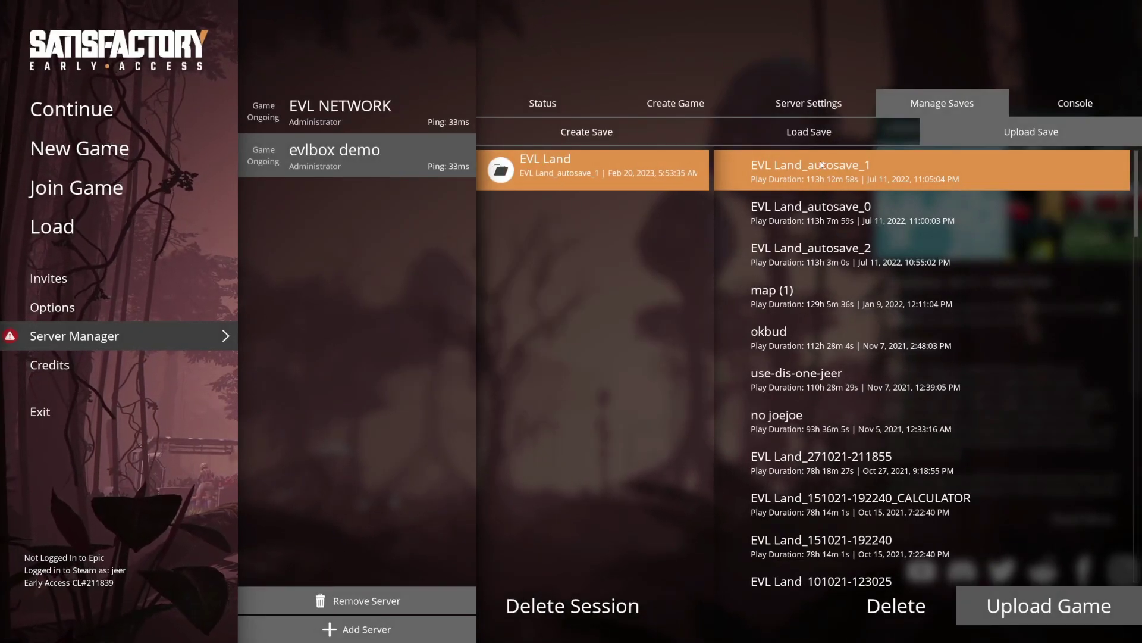
# Check that EVL Land_autosave_1 now appears under the EVL Land session in the server's saves.
pyautogui.click(834, 133)
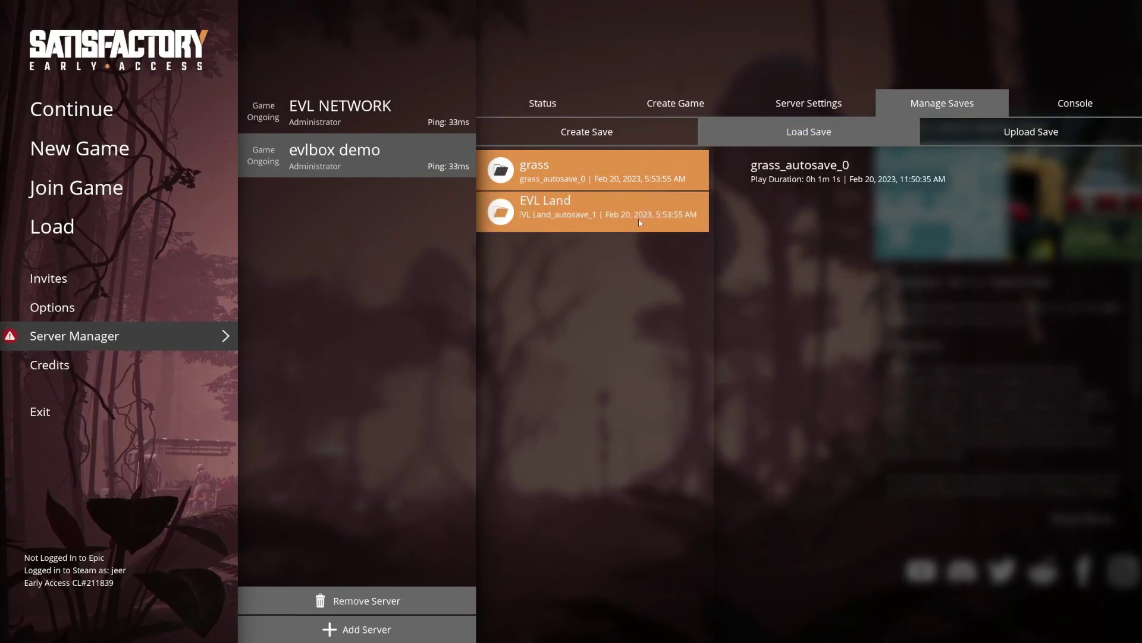
pyautogui.click(639, 220)
pyautogui.click(810, 181)
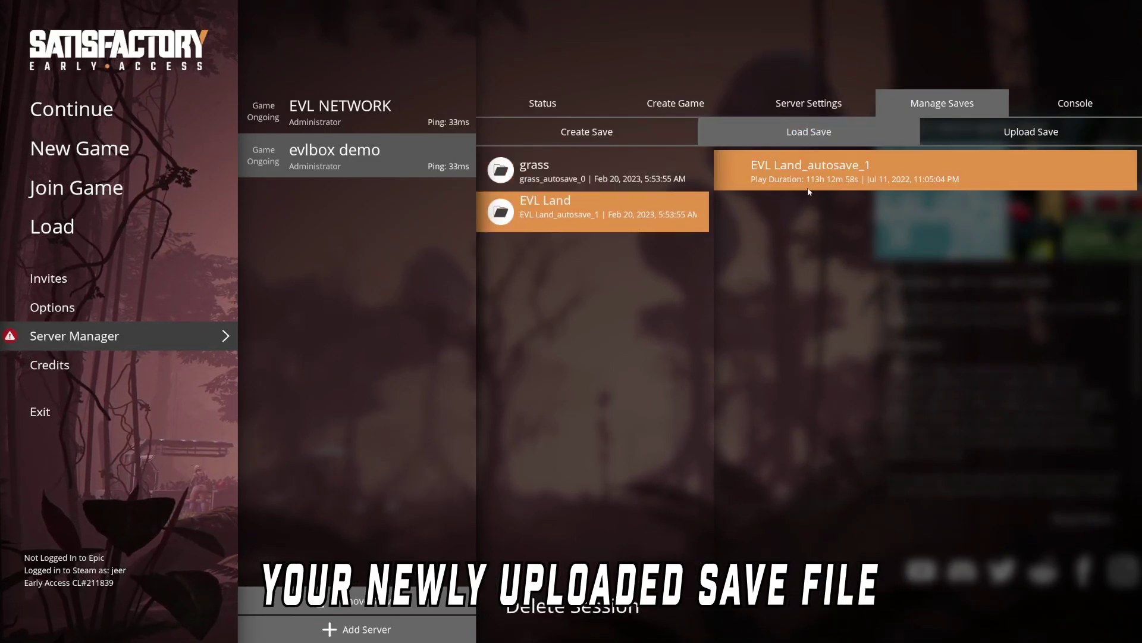